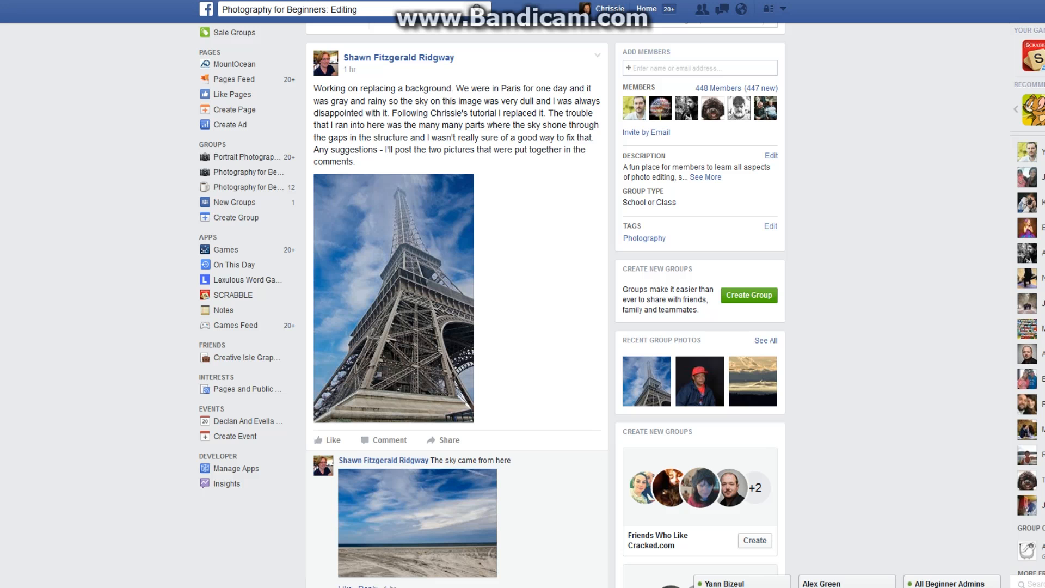
Switch to Photoshop and move the Eiffel Tower layer above the sky layer.
key("alt+Tab")
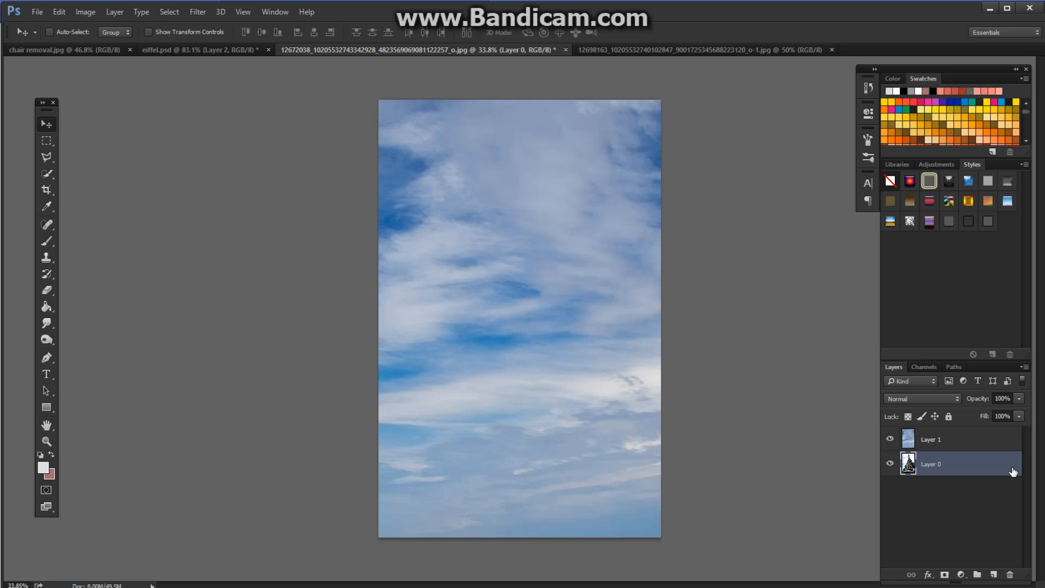
left_click_drag(961, 463, 950, 430)
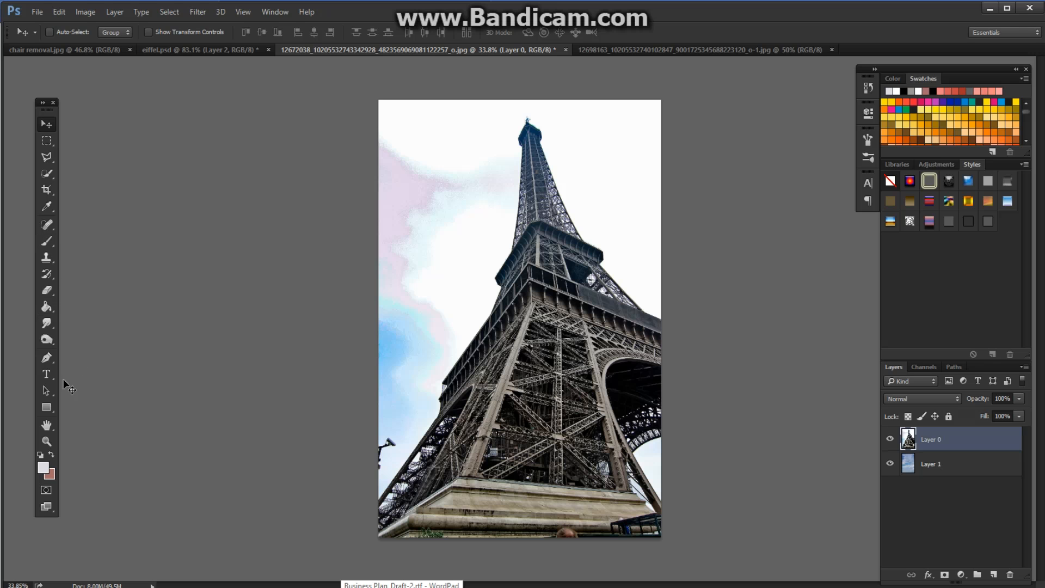
Start a Pen tool path just outside the photo's left edge, at the foot of the tower's left leg.
left_click(46, 357)
scroll(441, 520, "up", 5)
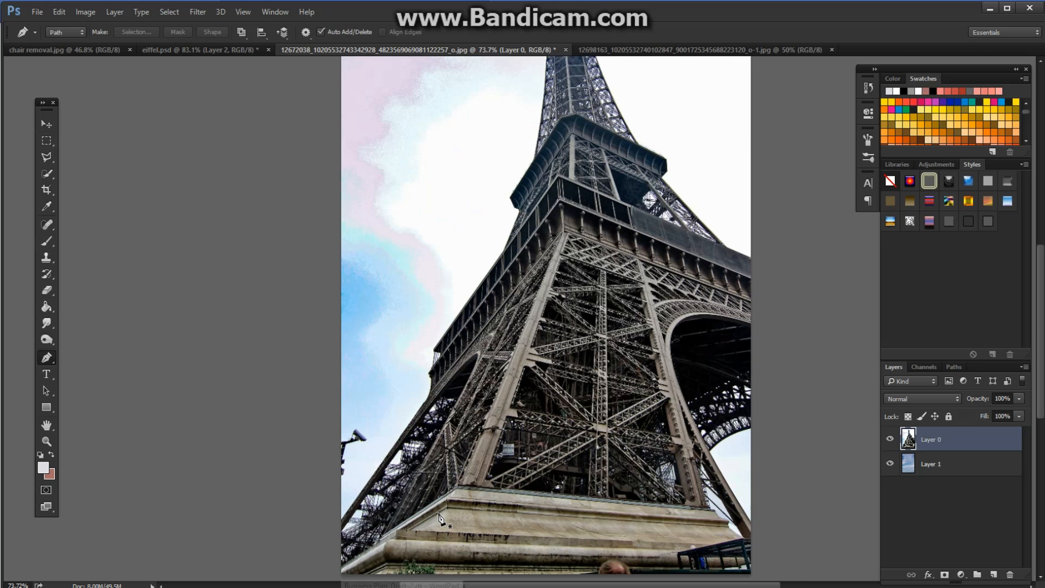
scroll(441, 520, "down", 1)
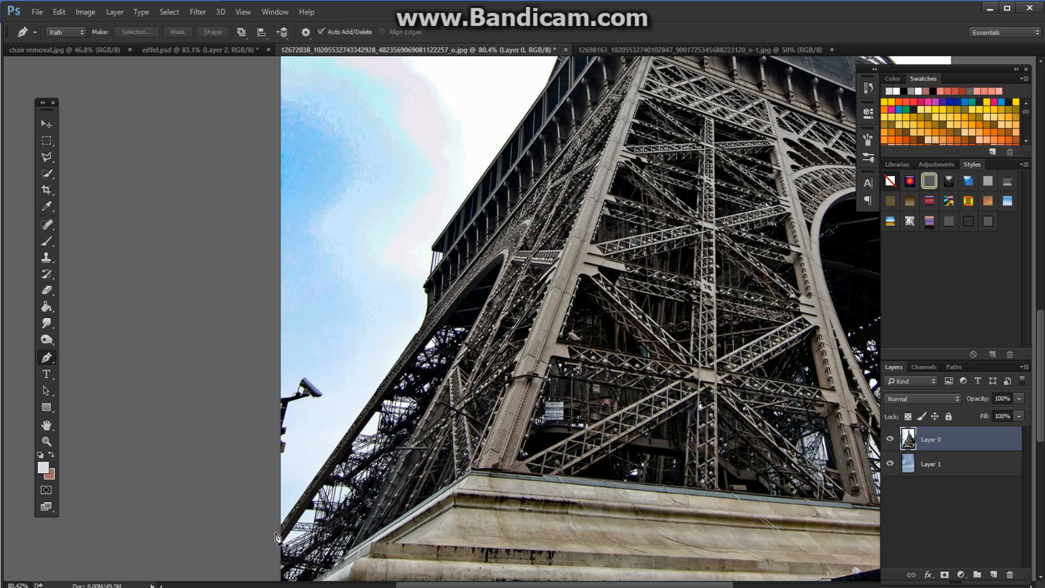
left_click(277, 531)
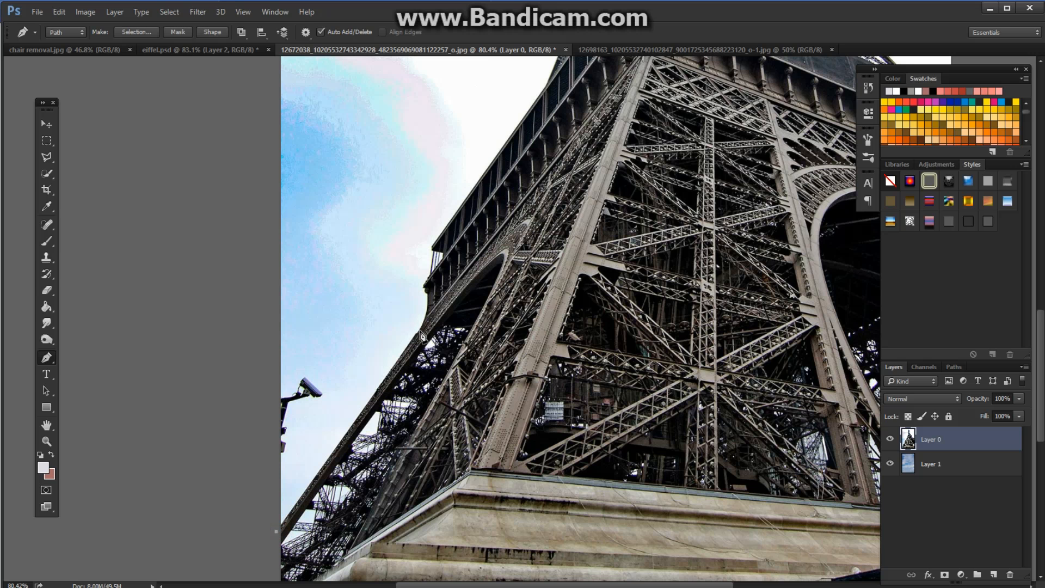
Continue the path up the tower's left leg and around the left corner of the first platform.
scroll(422, 336, "up", 3)
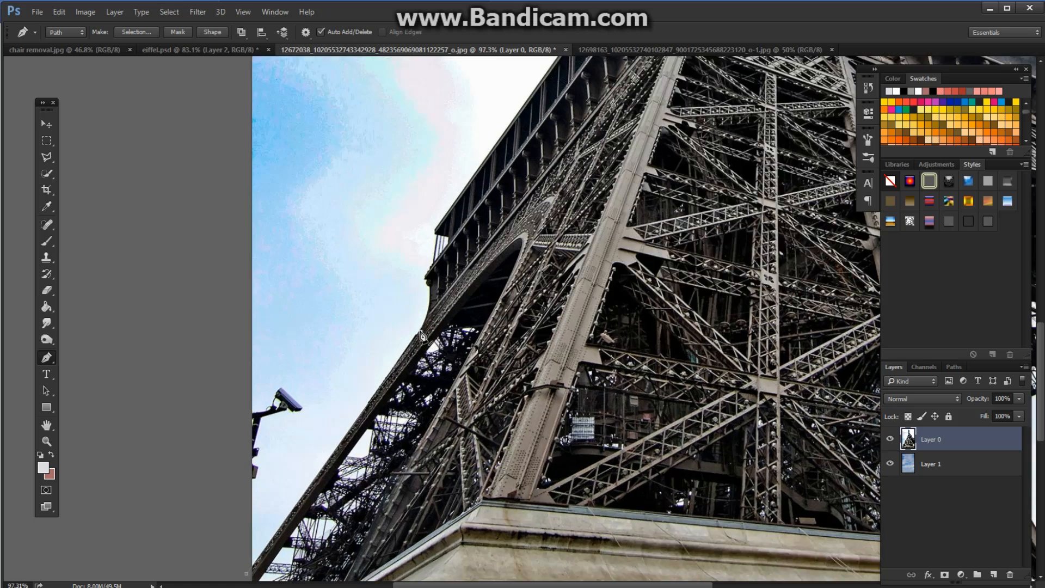
scroll(422, 336, "up", 3)
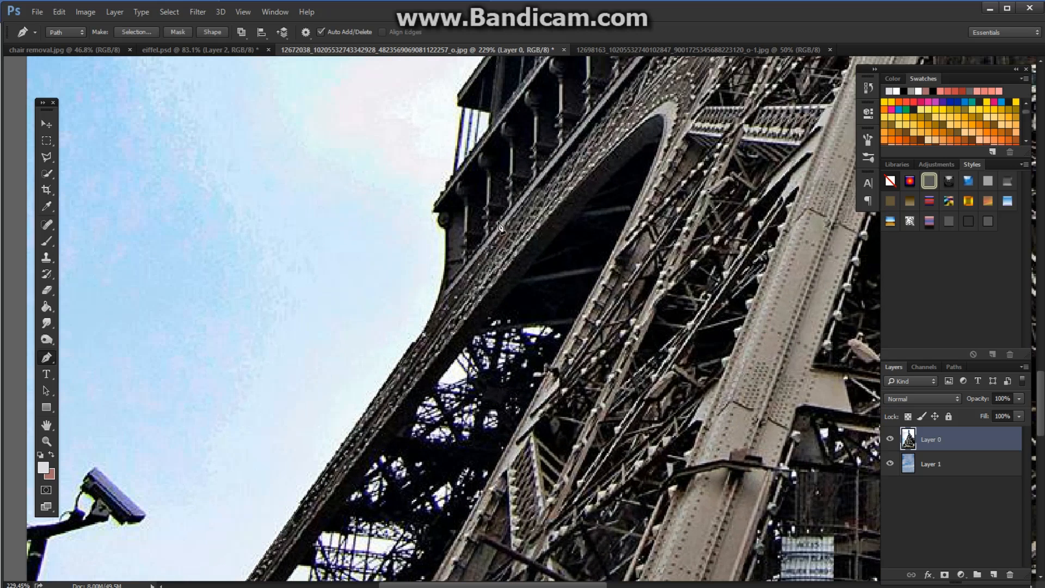
left_click_drag(446, 229, 438, 179)
left_click_drag(437, 179, 449, 230)
left_click_drag(438, 215, 445, 202)
left_click_drag(445, 205, 438, 208)
left_click_drag(436, 217, 450, 185)
left_click(455, 176)
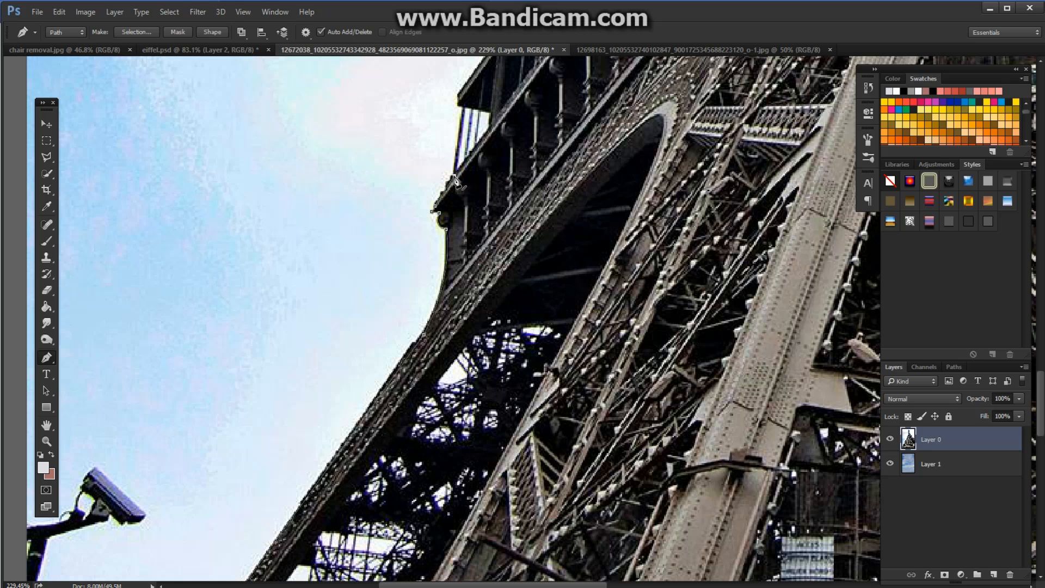
left_click(461, 109)
Trace the path along the first platform's left side and past the second platform to the base of the upper tower.
left_click_drag(365, 257, 280, 517)
left_click_drag(378, 380, 217, 575)
left_click_drag(511, 170, 347, 428)
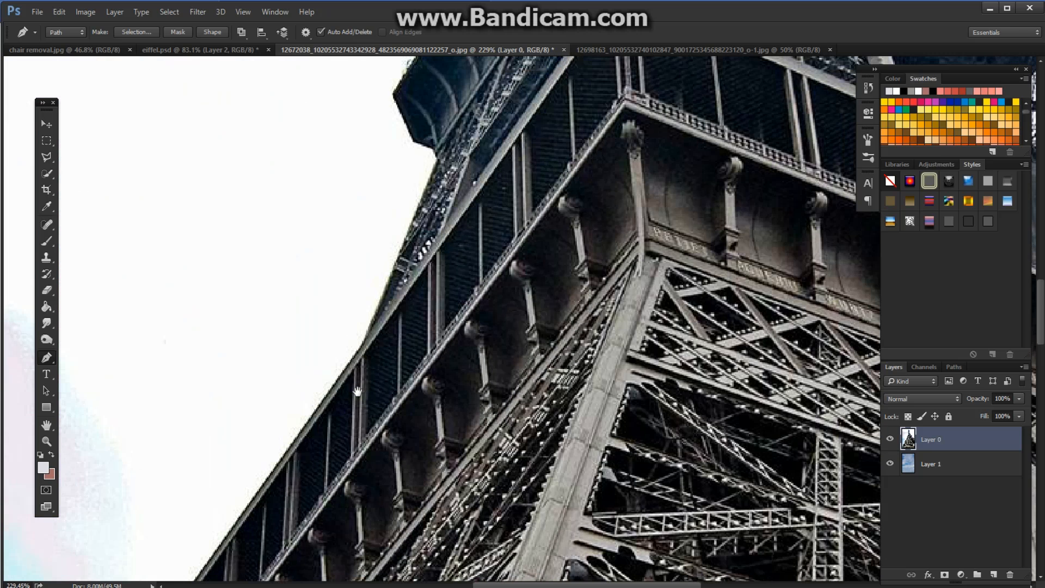
left_click(365, 349)
left_click(430, 149)
left_click_drag(460, 103, 221, 550)
left_click(266, 370)
left_click_drag(325, 194, 323, 383)
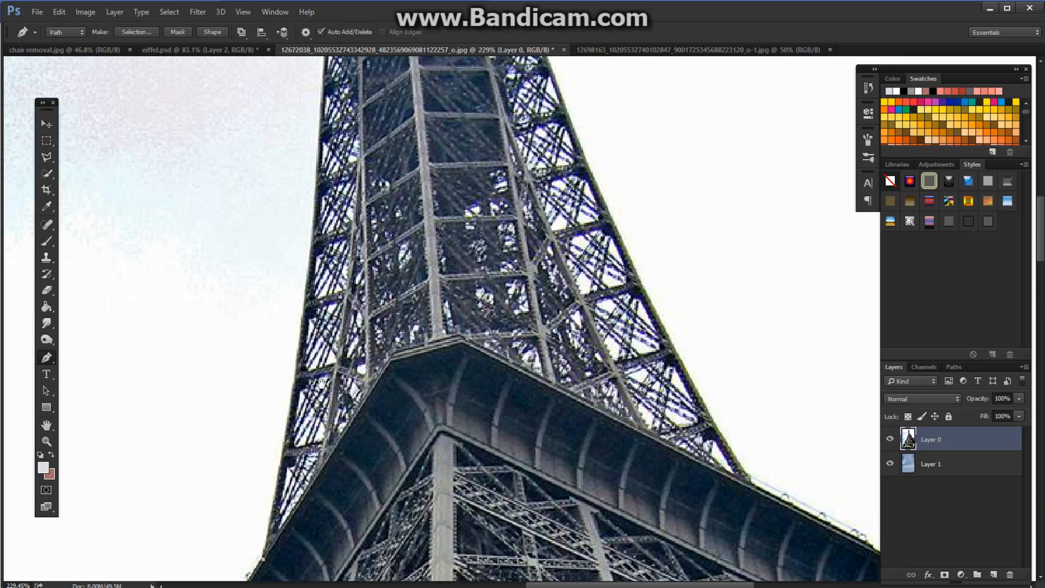
left_click_drag(324, 109, 365, 73)
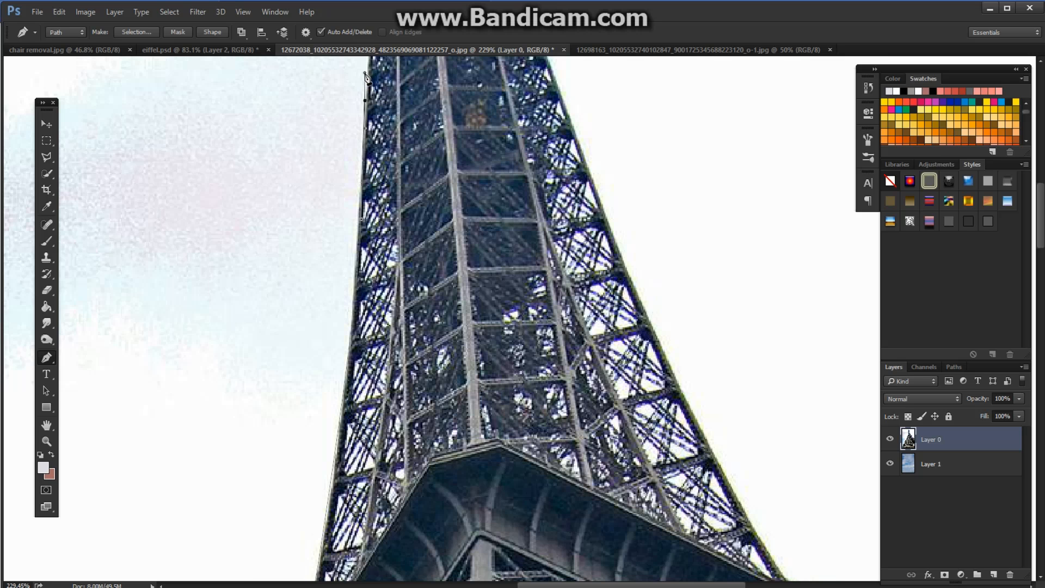
key("ctrl+alt+z")
key("ctrl+alt+z")
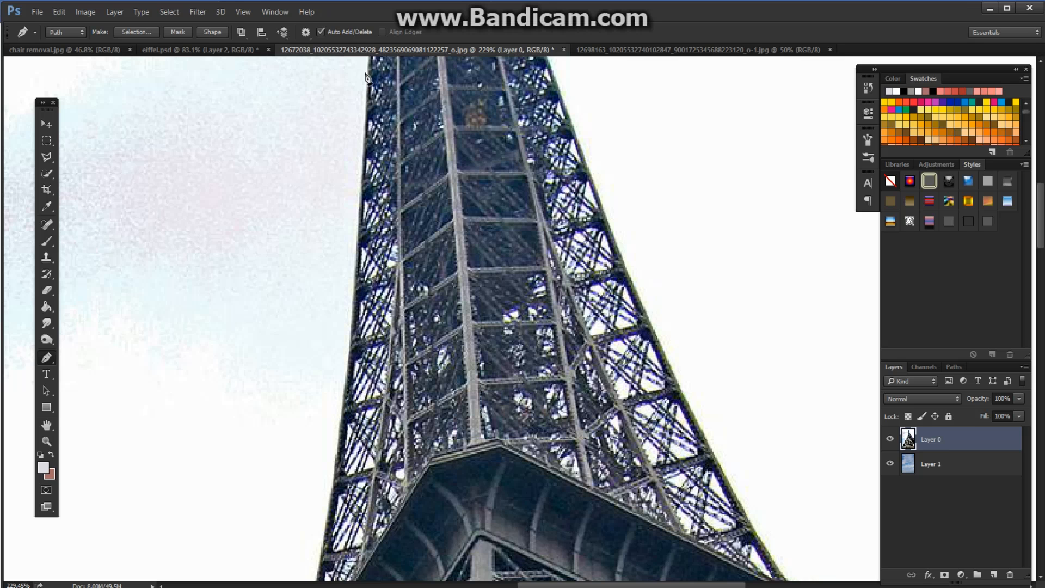
left_click(363, 197)
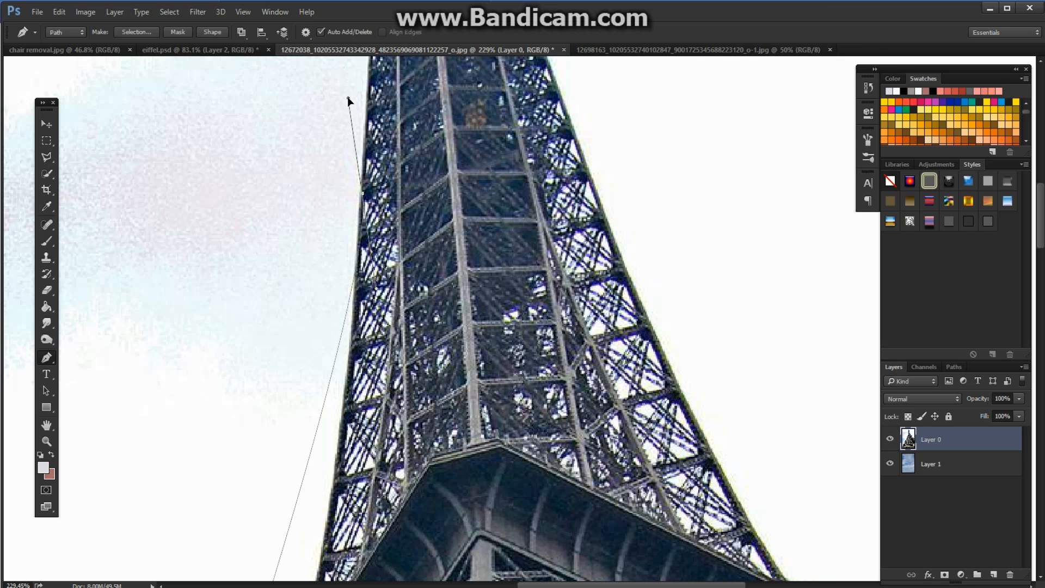
key("ctrl+alt+z")
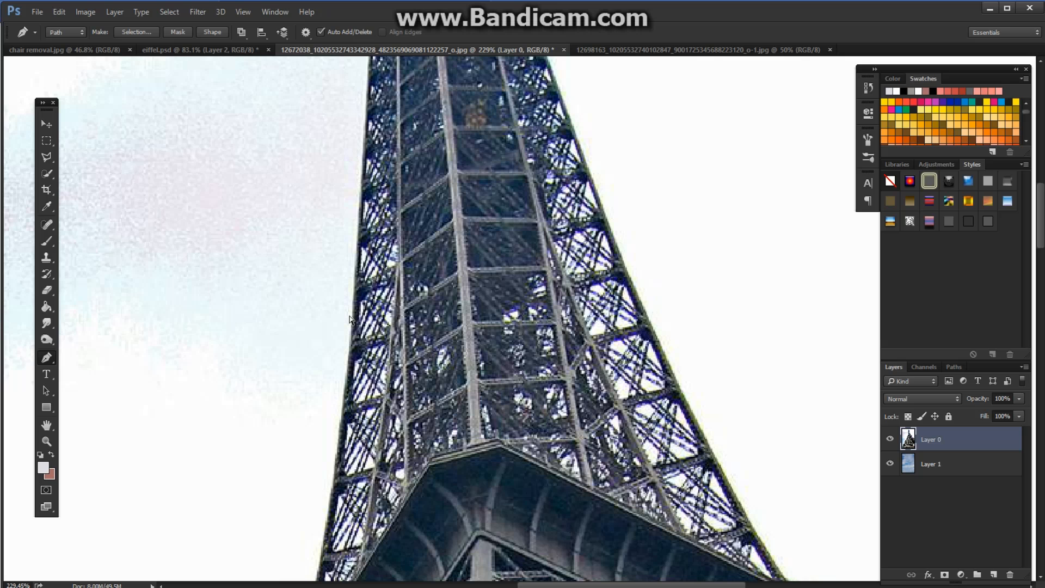
key("ctrl+alt+z")
Place an anchor where the second platform meets the upper tower and trace the path up the upper tower's left edge.
scroll(384, 447, "down", 5)
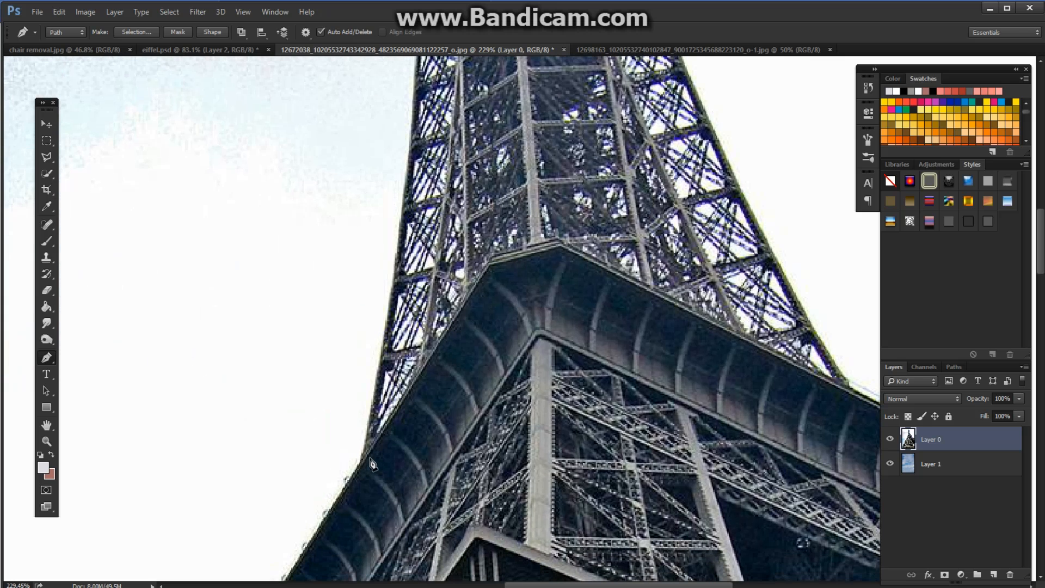
left_click(360, 461)
scroll(419, 175, "up", 5)
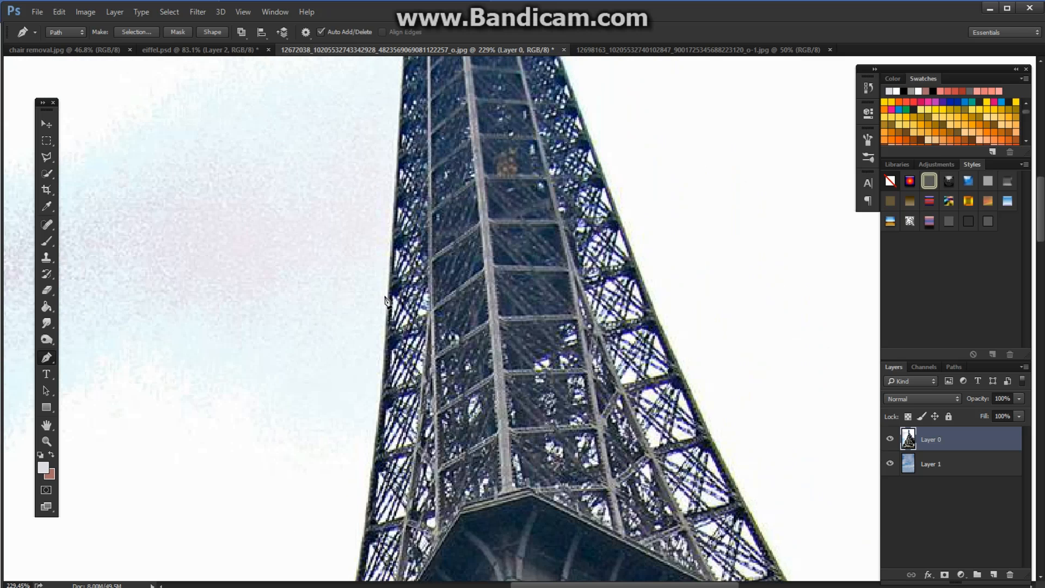
left_click(390, 295)
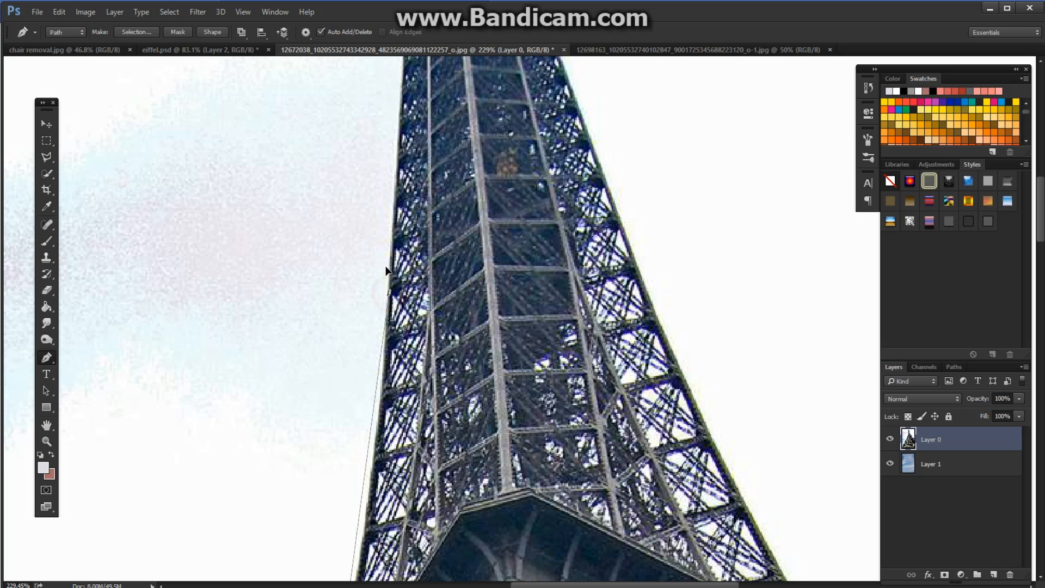
left_click(385, 173)
left_click_drag(385, 169, 387, 164)
key("space")
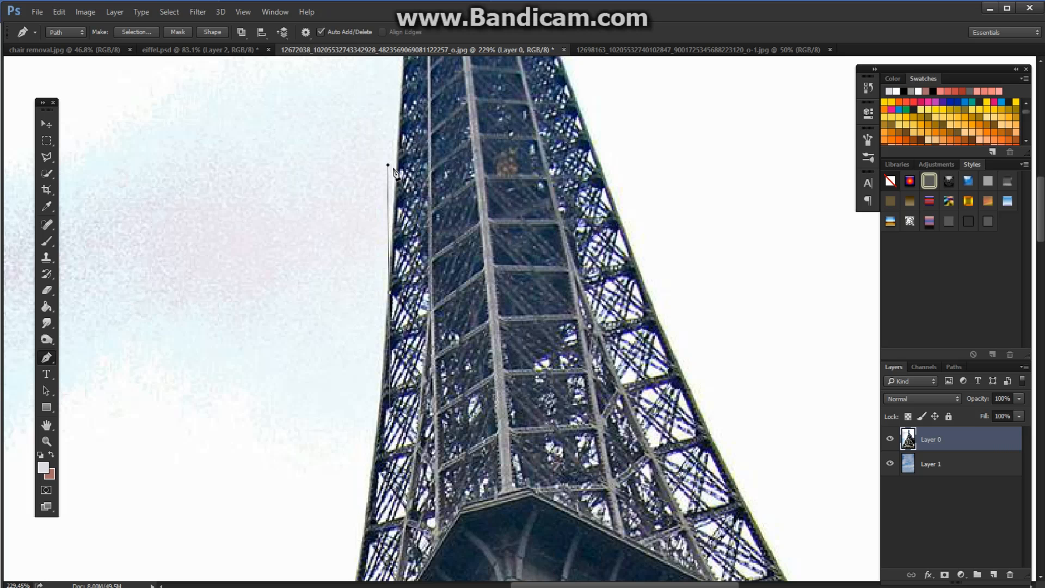
left_click(389, 164)
key("space")
Trace the path around the left side of the top observation deck up to the base of the antenna.
left_click_drag(419, 158, 429, 375)
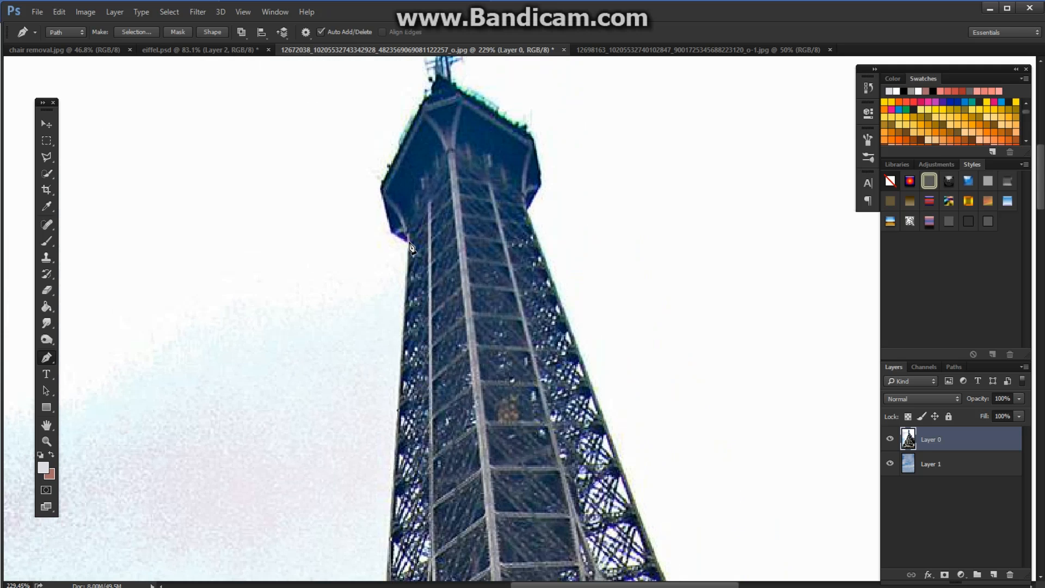
left_click(393, 232)
left_click(379, 187)
left_click(423, 101)
left_click(431, 82)
left_click(438, 76)
left_click(451, 77)
left_click_drag(451, 77, 452, 87)
Outline the antenna at the tower's tip with closely spaced anchor points, ending at the right of its base.
left_click_drag(472, 155, 473, 232)
left_click(447, 189)
left_click(434, 191)
left_click(432, 179)
left_click(442, 172)
left_click(440, 154)
left_click(459, 153)
left_click(463, 170)
left_click(475, 166)
left_click(481, 180)
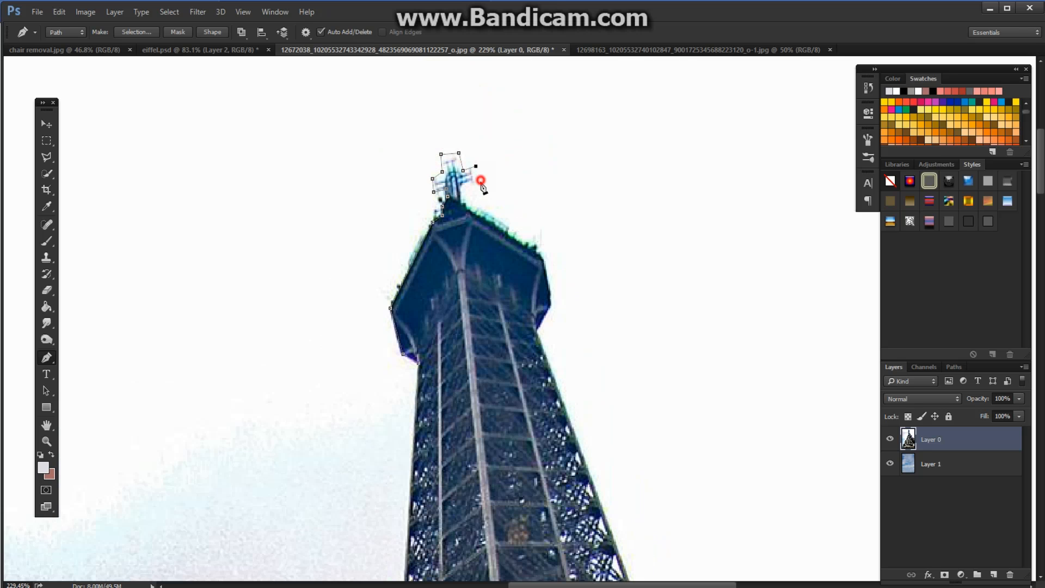
left_click(462, 188)
left_click(462, 202)
Trace the path around the observation deck's right side and down the upper tower's right edge to the second platform.
left_click(541, 255)
left_click(552, 301)
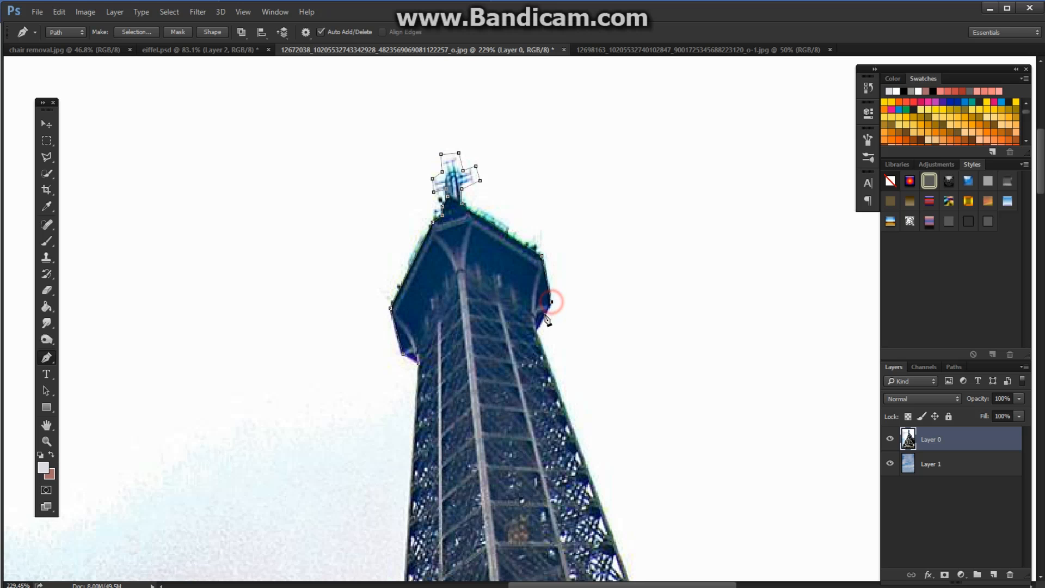
left_click(538, 330)
left_click_drag(613, 542, 509, 313)
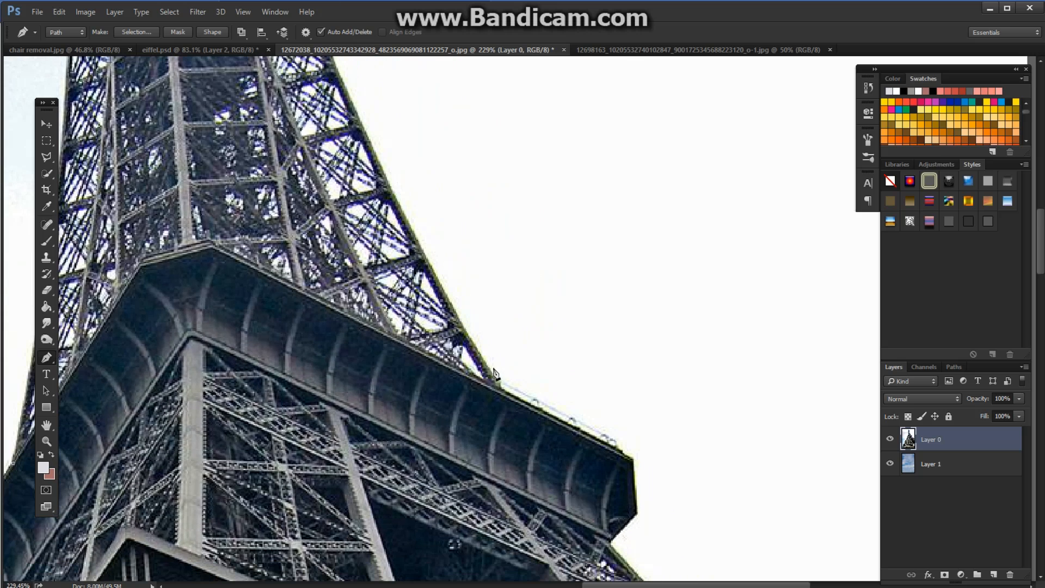
left_click(500, 386)
Continue the path around the second platform's right corner and down the tower's right edge to the first platform.
left_click(575, 453)
left_click_drag(589, 477, 580, 449)
left_click_drag(581, 450, 575, 425)
left_click(632, 460)
left_click(638, 512)
left_click_drag(612, 547, 439, 188)
left_click(748, 507)
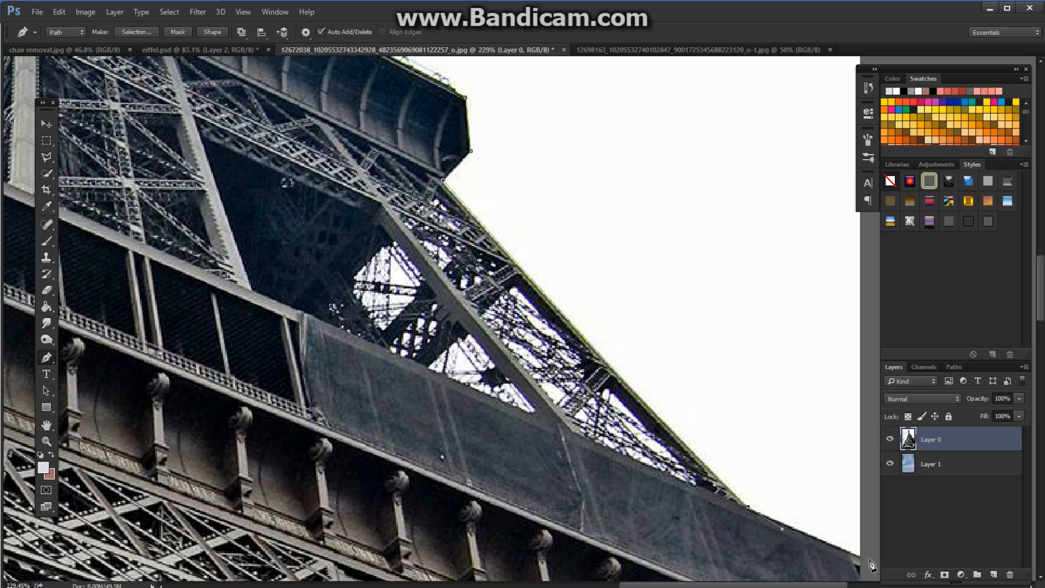
Run the path down outside the photo's right edge and beneath its bottom edge to close the tower outline.
scroll(716, 427, "down", 5)
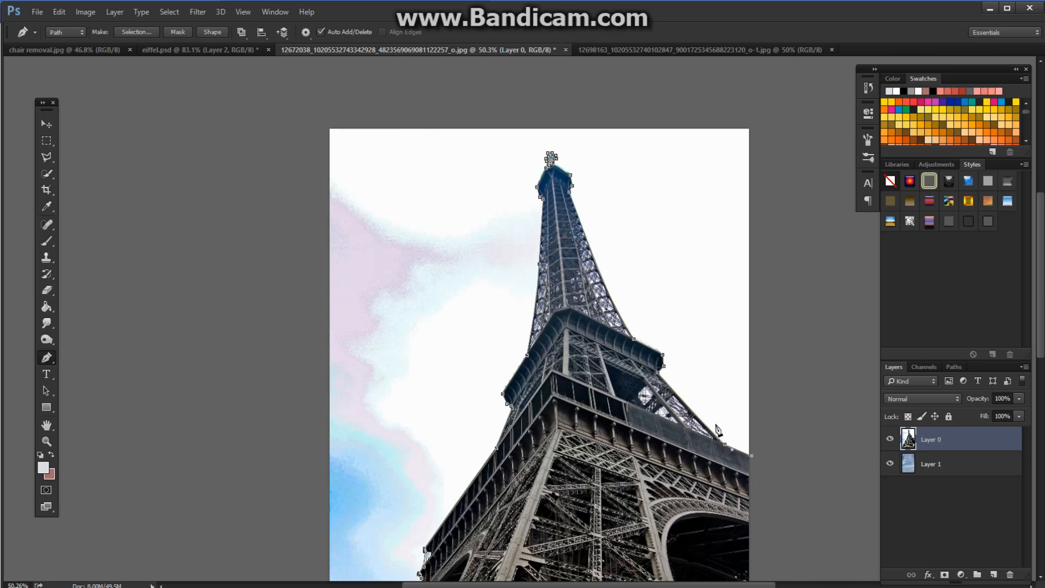
scroll(717, 427, "down", 2)
scroll(668, 495, "up", 5)
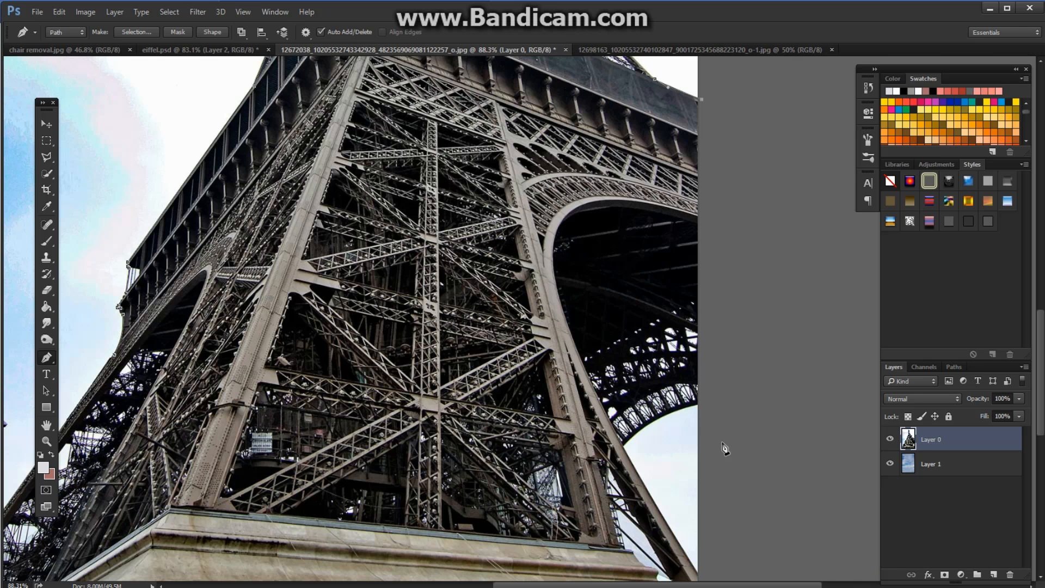
left_click(707, 404)
left_click_drag(624, 447, 587, 487)
left_click(700, 576)
scroll(700, 576, "down", 5)
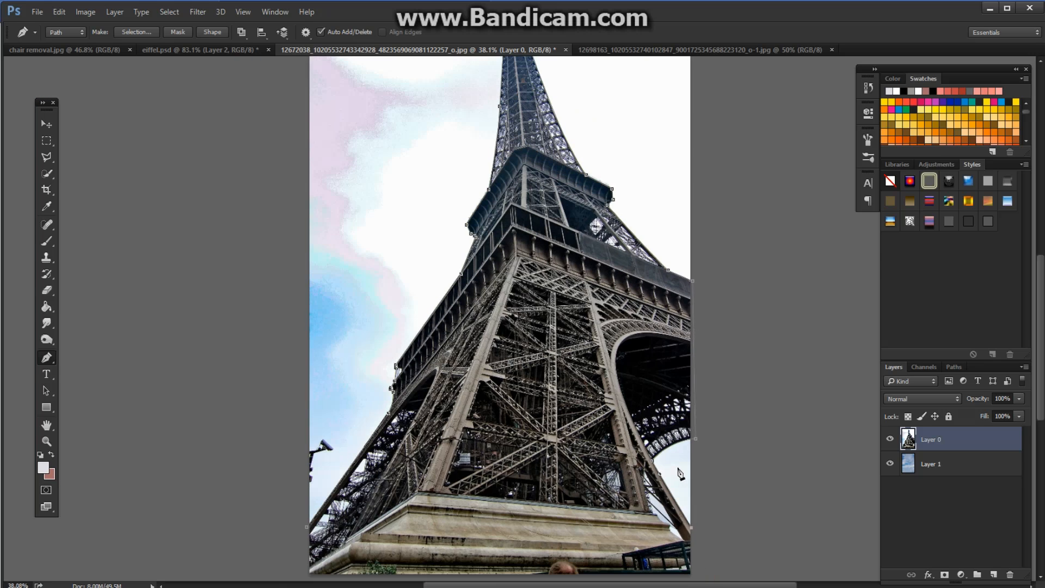
left_click(687, 570)
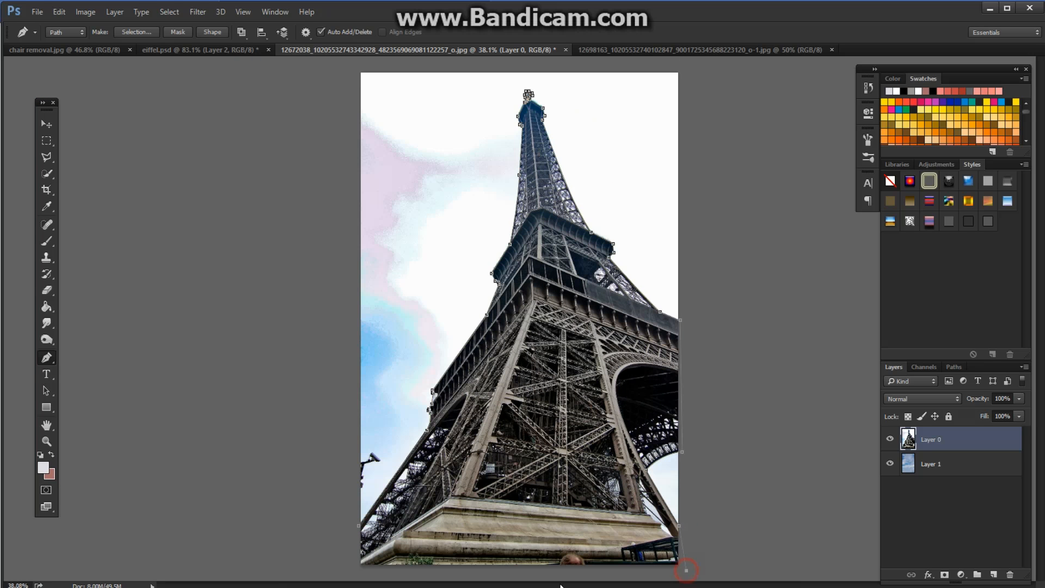
left_click(353, 574)
Convert the tower path into a new anti-aliased selection.
right_click(367, 522)
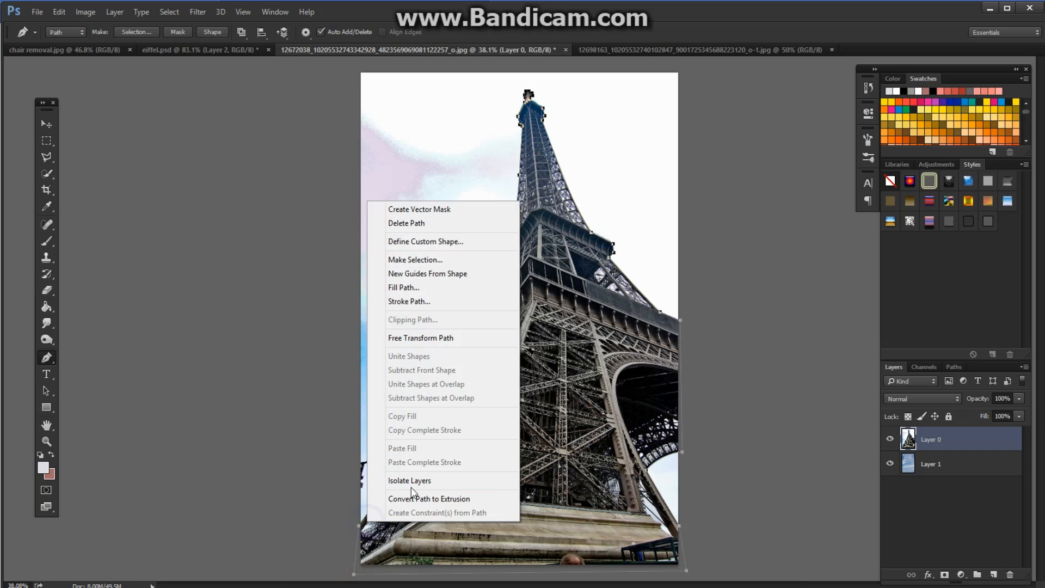
left_click(424, 259)
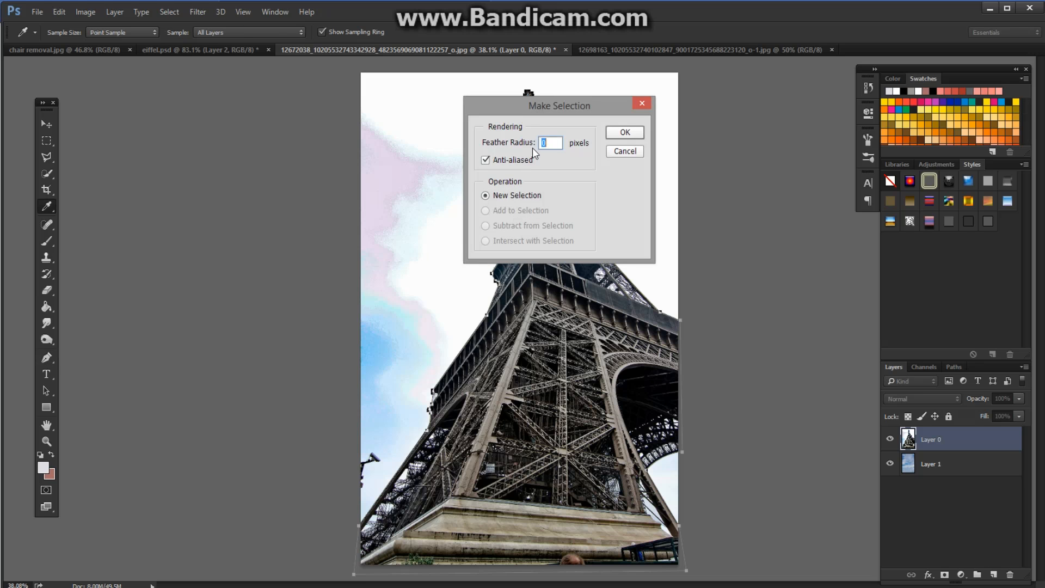
left_click(624, 132)
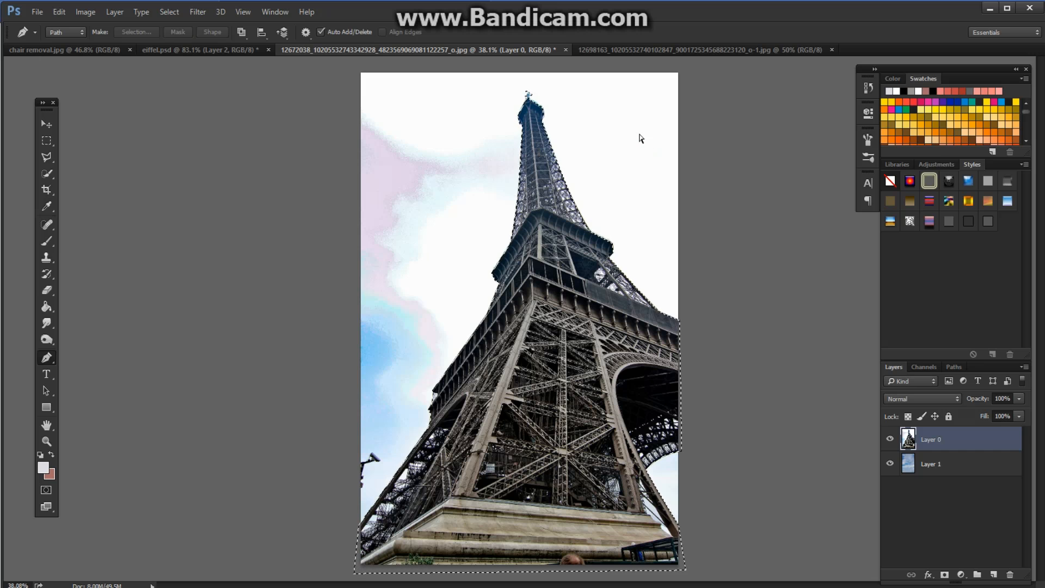
Copy the selected tower to a new layer, duplicate that layer, and hide the lower copy and the original tower layer.
key("ctrl+j")
key("ctrl+j")
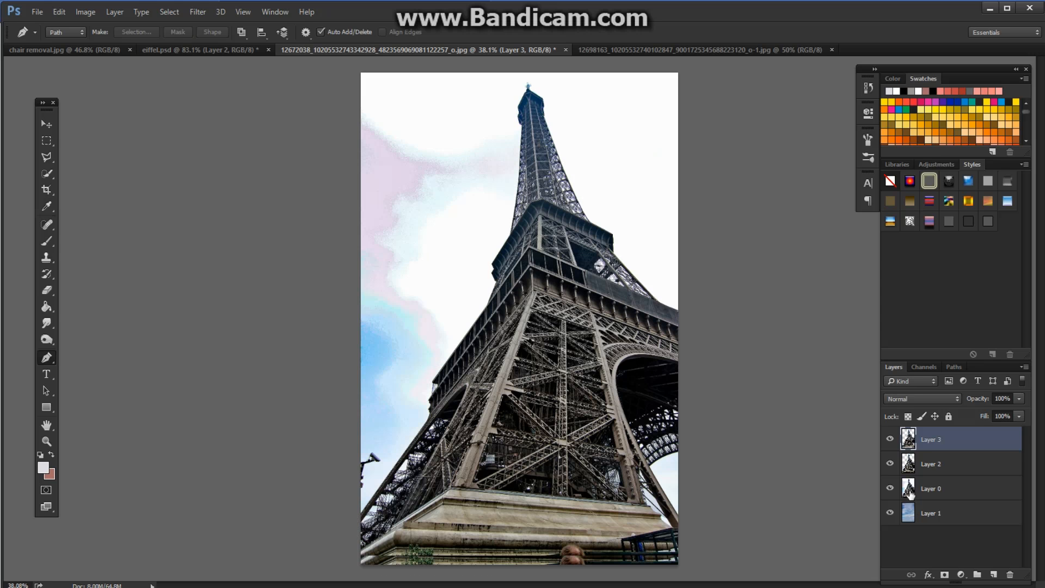
left_click(890, 464)
left_click(890, 488)
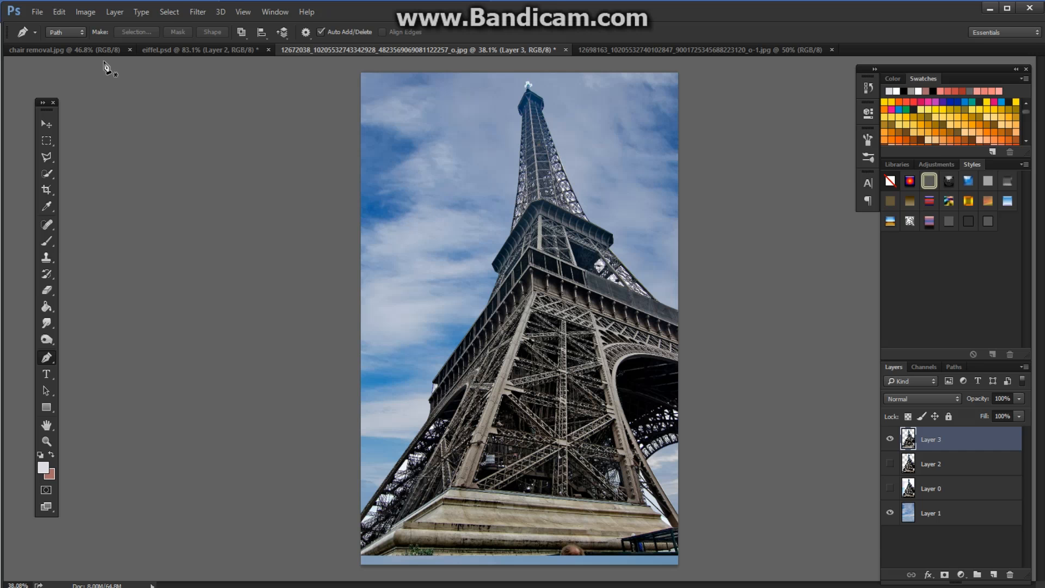
Select the pale sky showing through the lower-left lattice using Color Range with sampled colors and fuzziness 75.
left_click(169, 13)
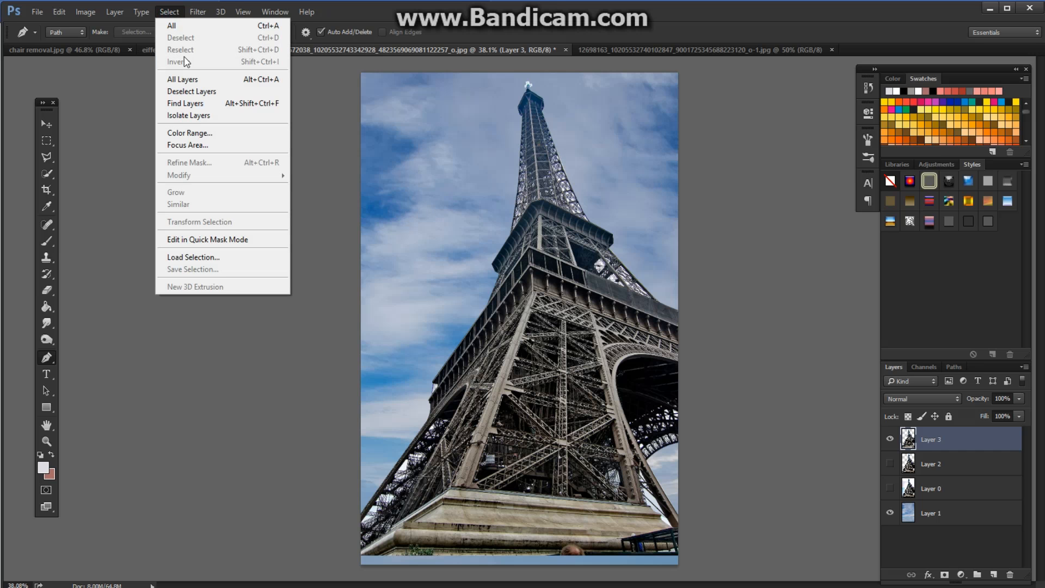
left_click(211, 133)
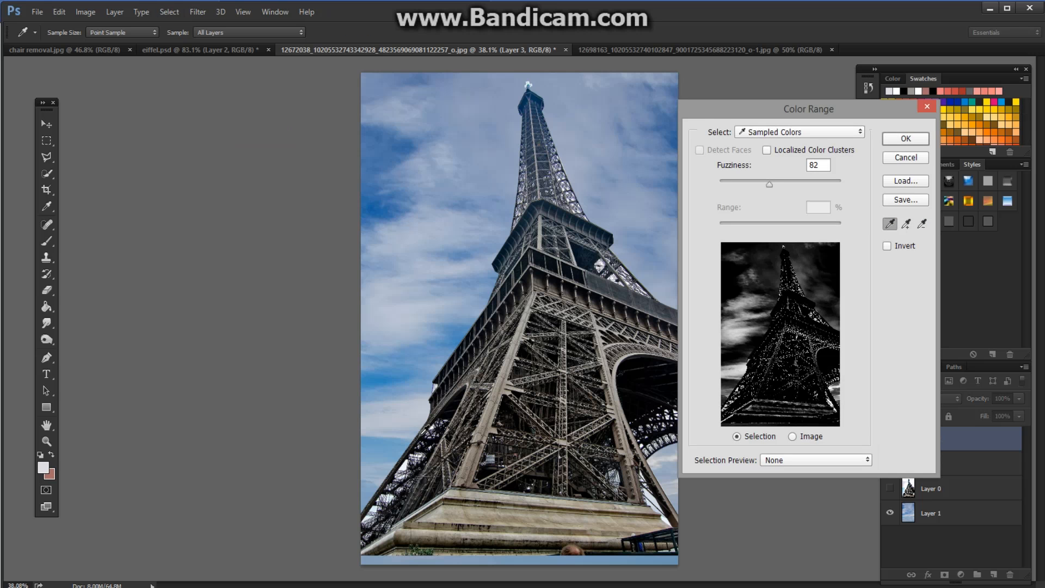
left_click(404, 468)
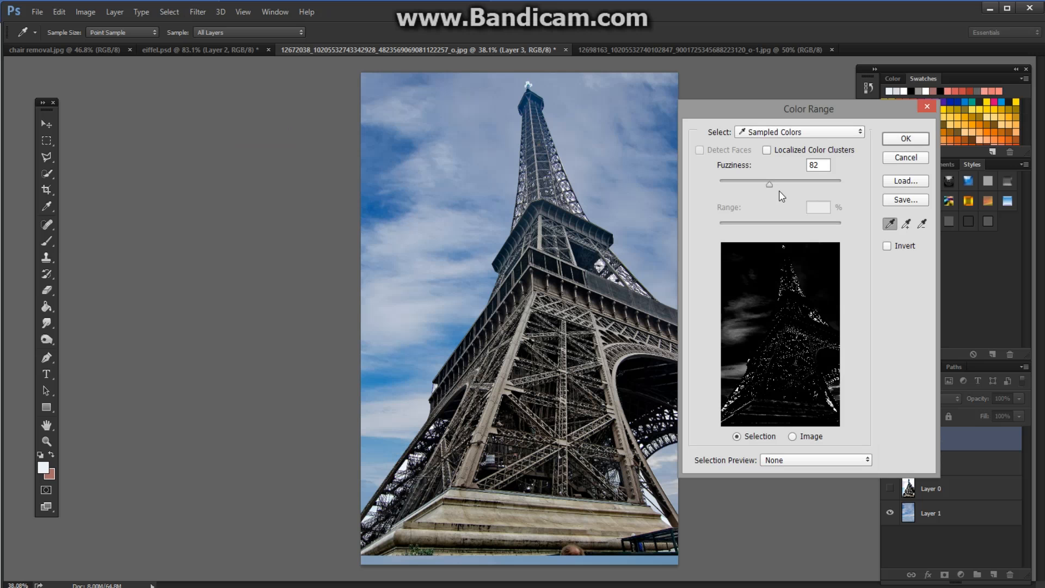
left_click_drag(770, 186, 771, 186)
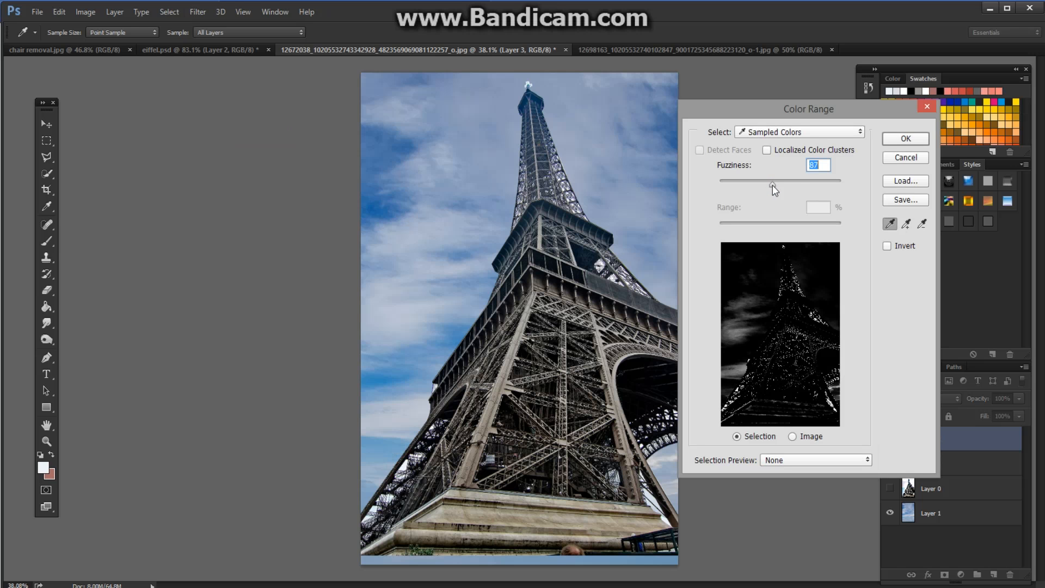
left_click_drag(767, 186, 767, 186)
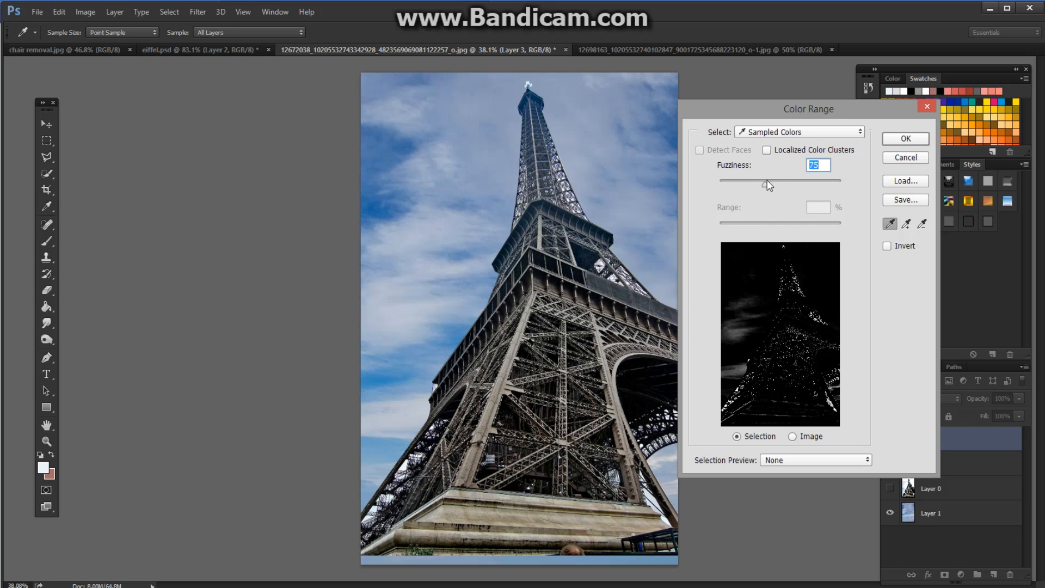
left_click(905, 140)
Try deleting the selected pale sky from the visible tower layer and clearing the selection, then undo the deletion.
key("p")
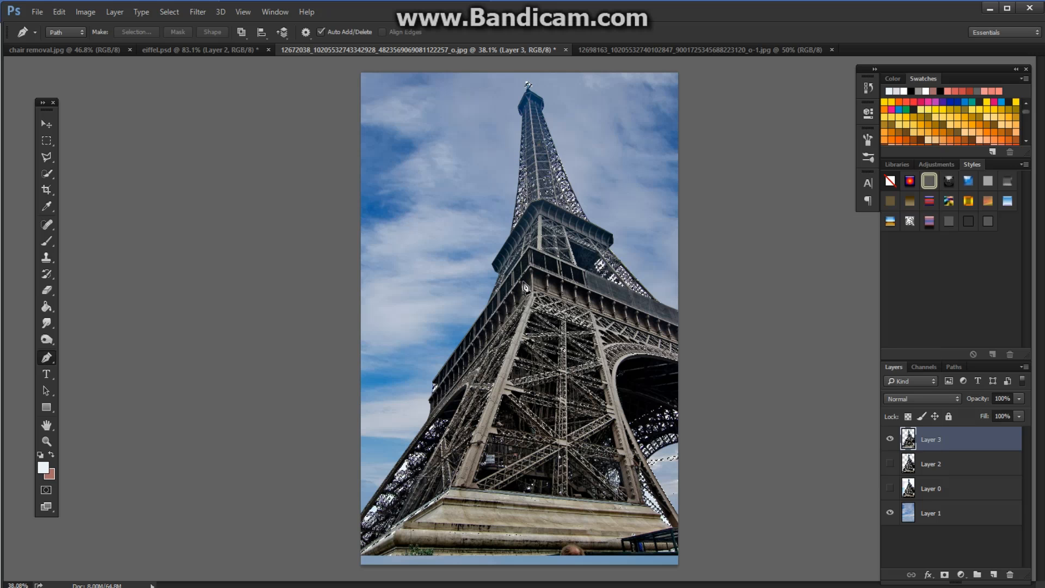
key("ctrl+d")
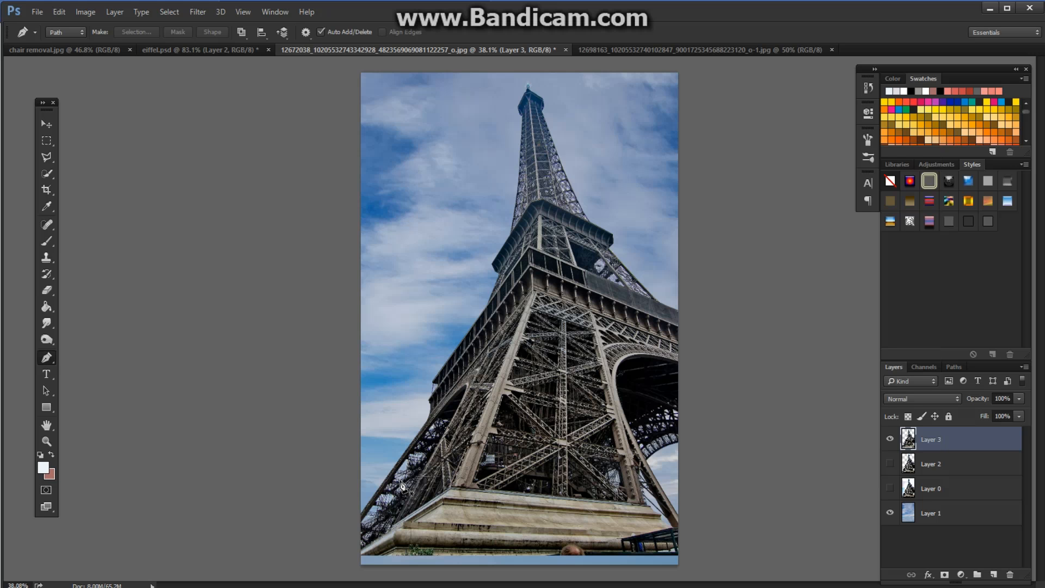
key("ctrl+shift+d")
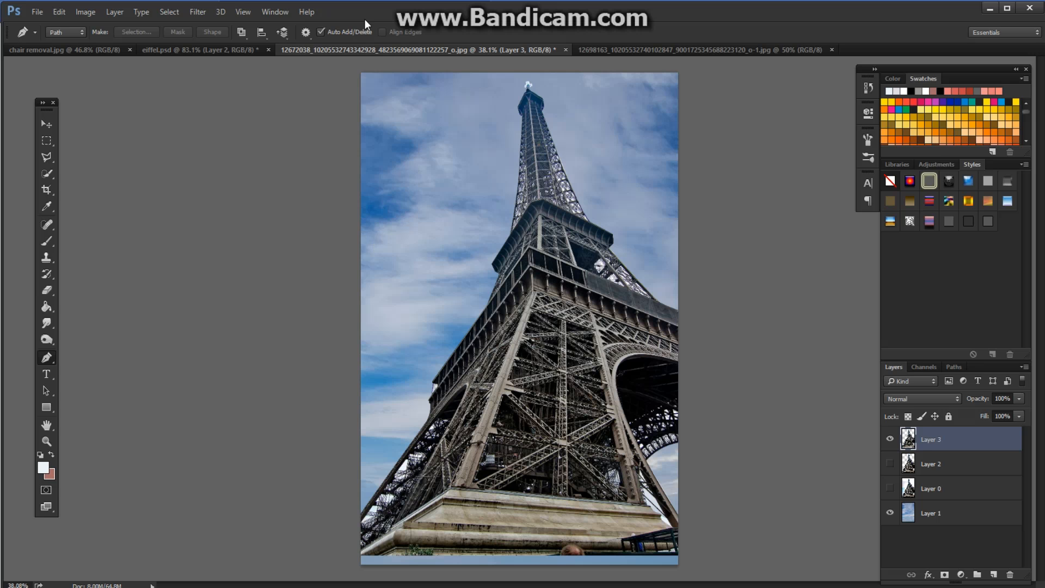
Select the pale sky in the tower's gaps using Color Range with fuzziness above 75, delete it from the tower layer, and deselect.
left_click(180, 13)
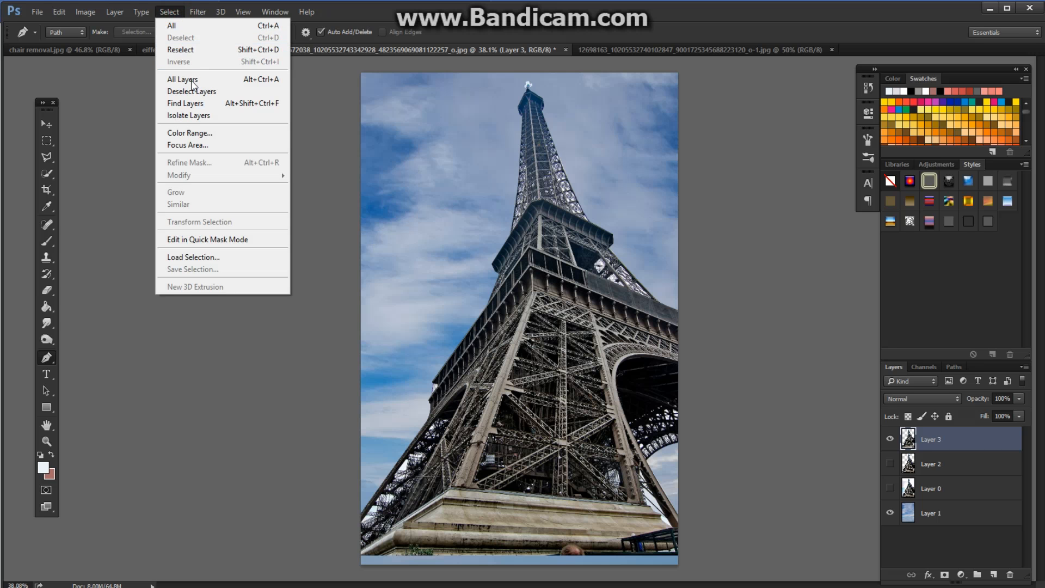
left_click(200, 132)
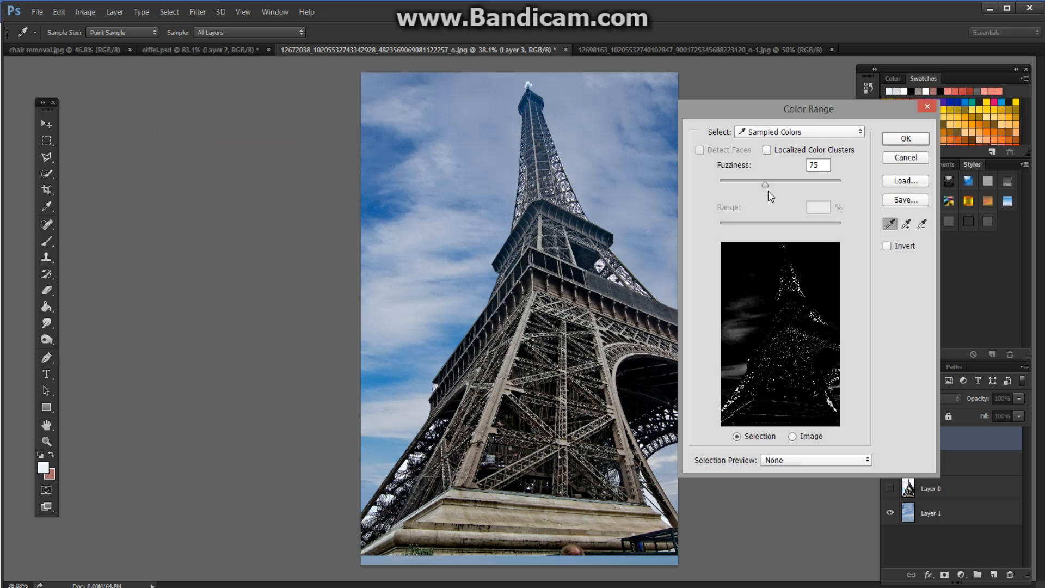
left_click_drag(766, 185, 773, 187)
left_click(901, 137)
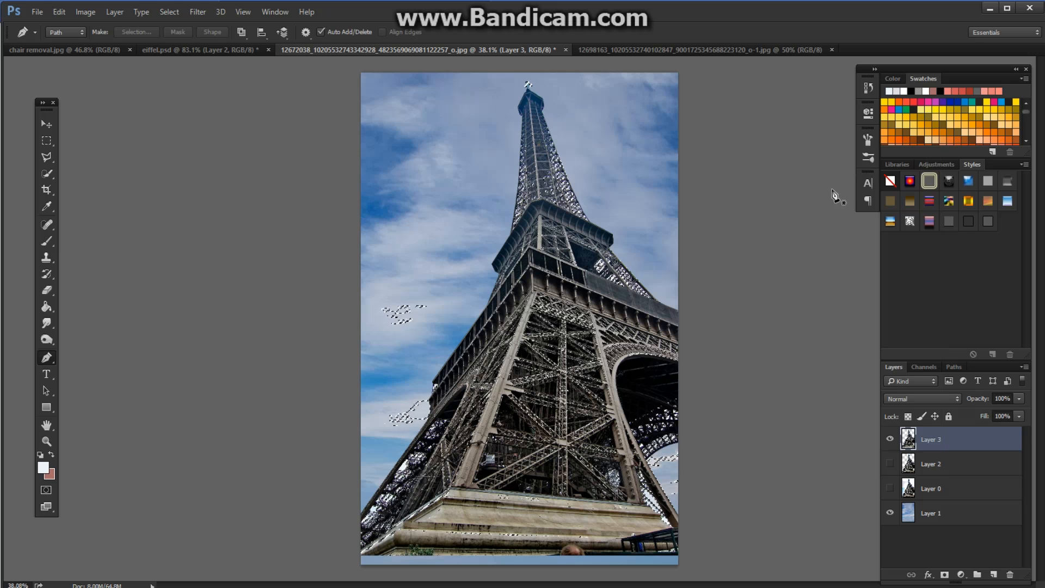
key("ctrl+d")
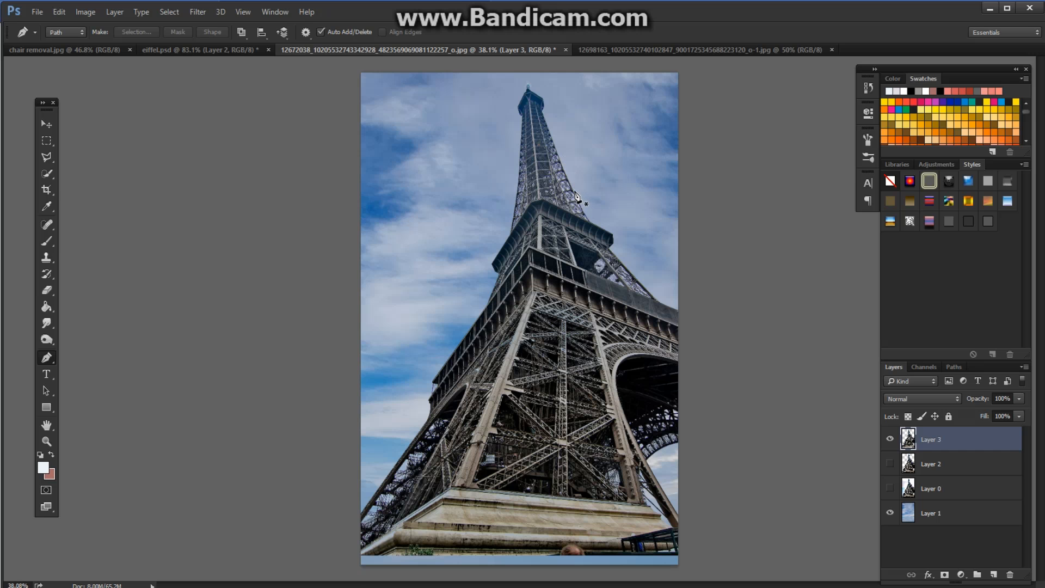
Compare the edit with the original by showing Layer 0 without Layer 3, and restore the edited view.
left_click(891, 493)
left_click(937, 490)
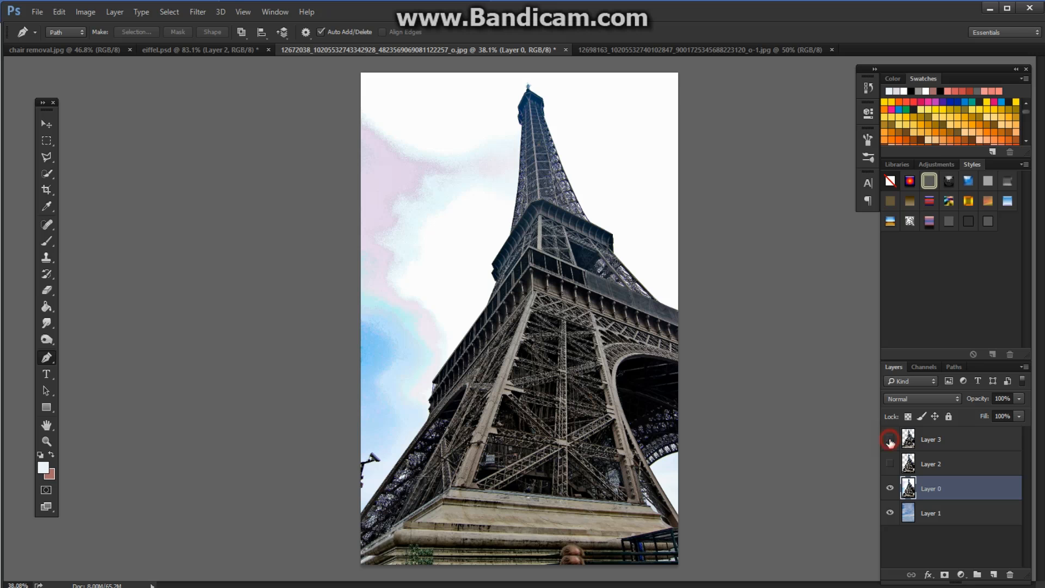
left_click(891, 442)
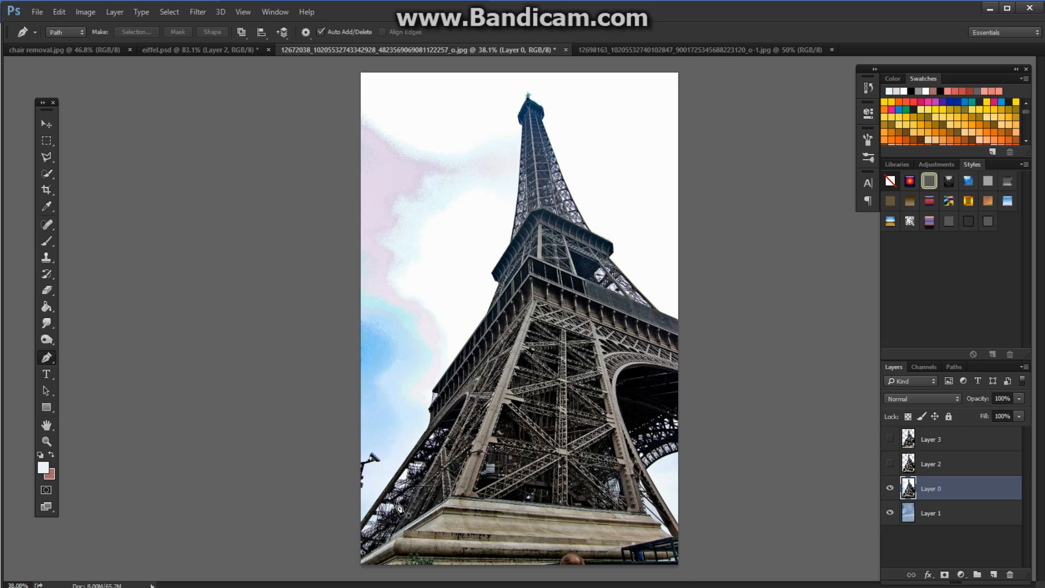
left_click(890, 488)
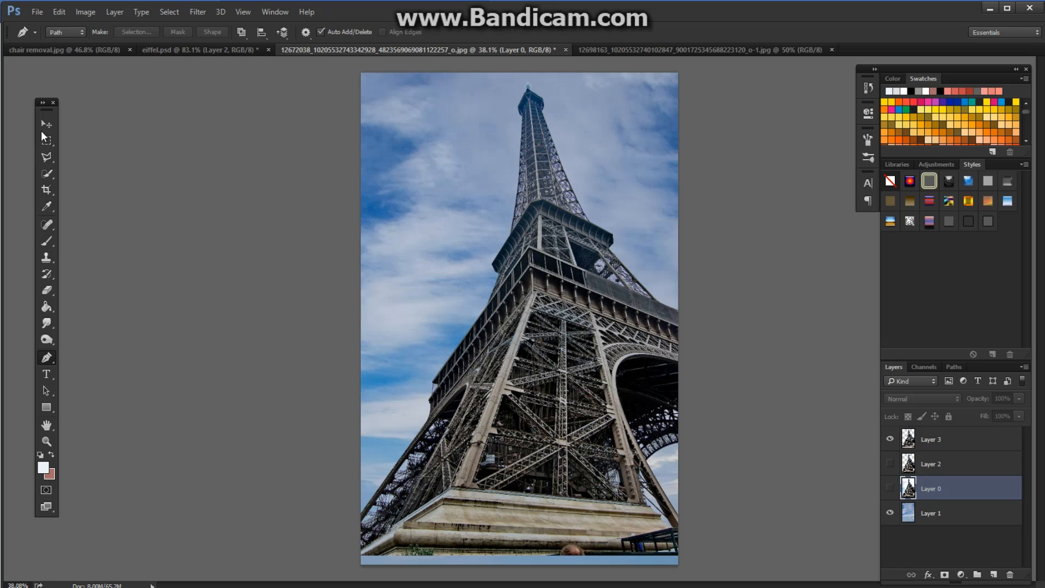
Crop the image to a full-width rectangular selection that excludes the bare sky strip below the tower's base, and deselect.
left_click(46, 140)
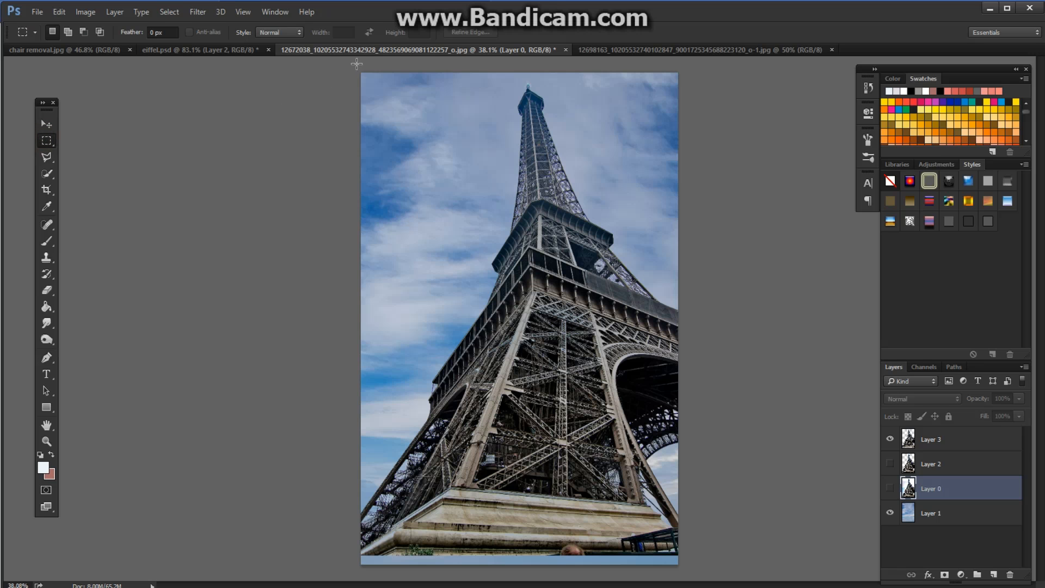
left_click_drag(356, 66, 705, 541)
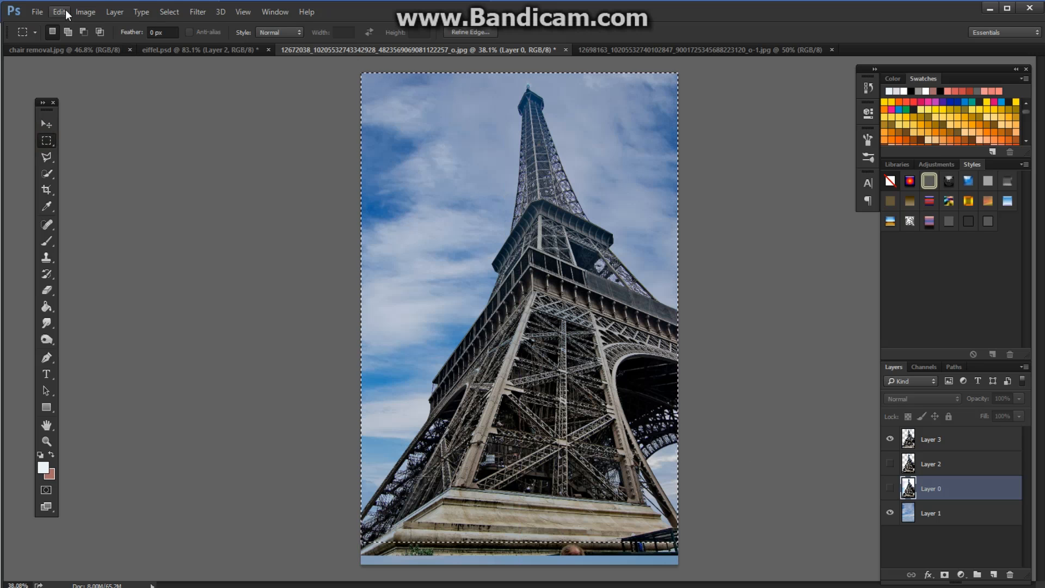
left_click(83, 11)
left_click(96, 135)
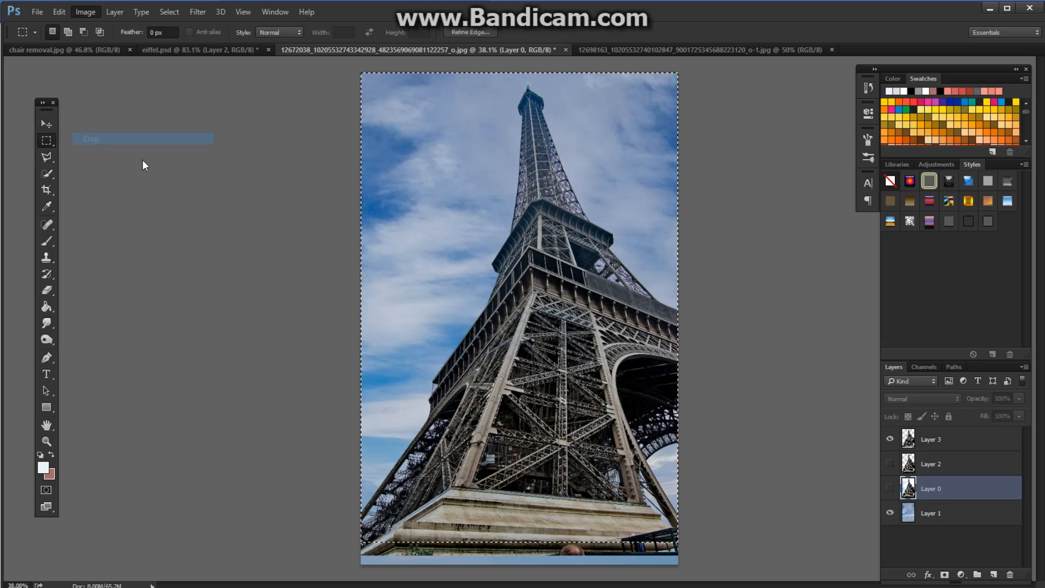
key("ctrl+d")
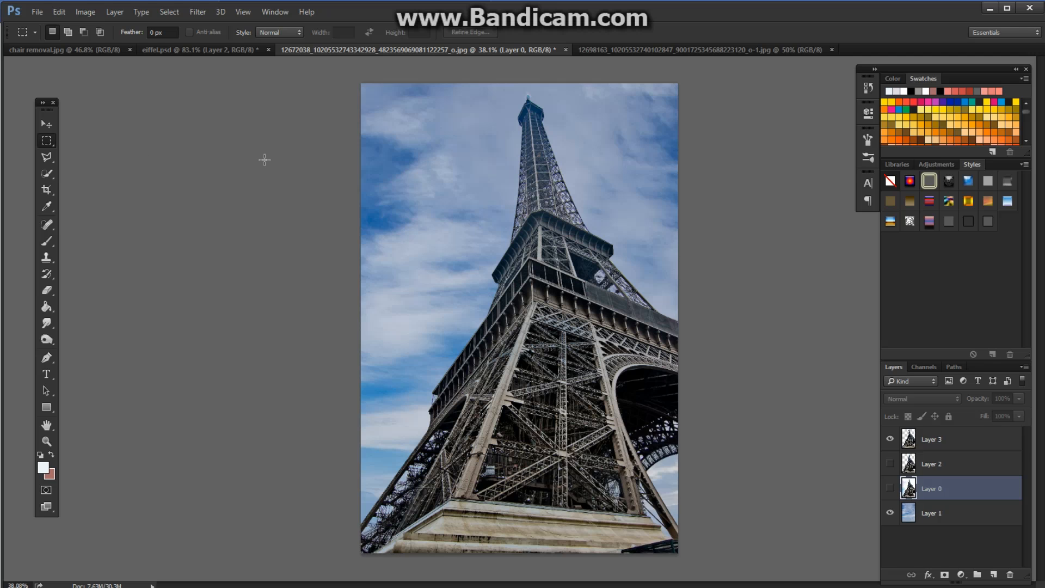
key("ctrl+0")
scroll(511, 282, "down", 1)
scroll(658, 524, "down", 1)
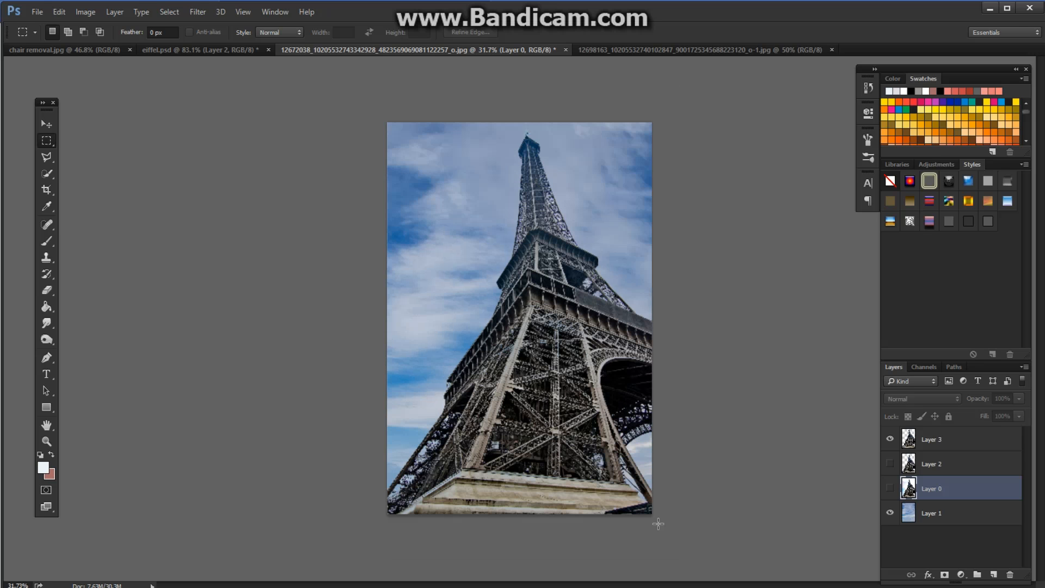